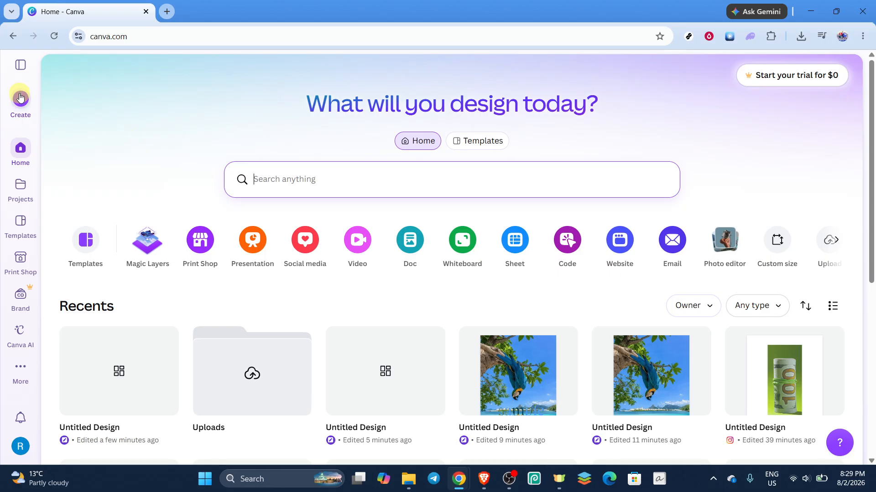
# - Create a new blank design in the Document (A4 Portrait) format
pyautogui.click(20, 98)
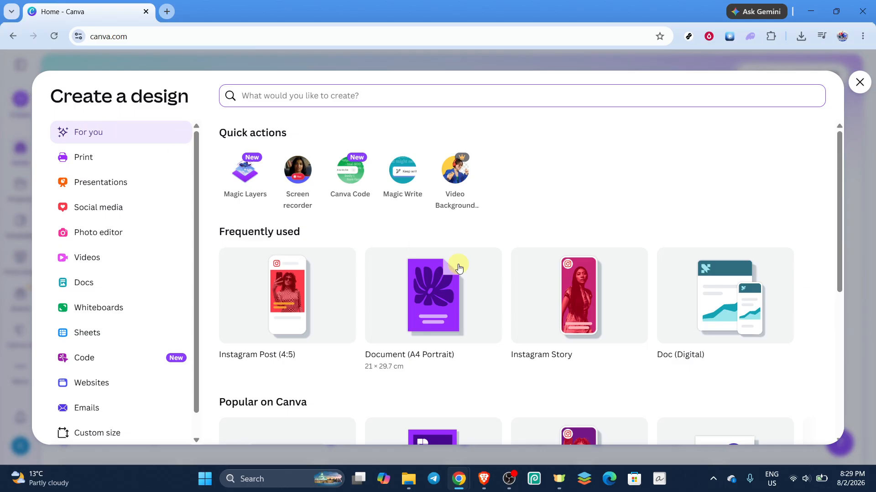
pyautogui.scroll(-2, 457, 267)
pyautogui.scroll(-1, 458, 266)
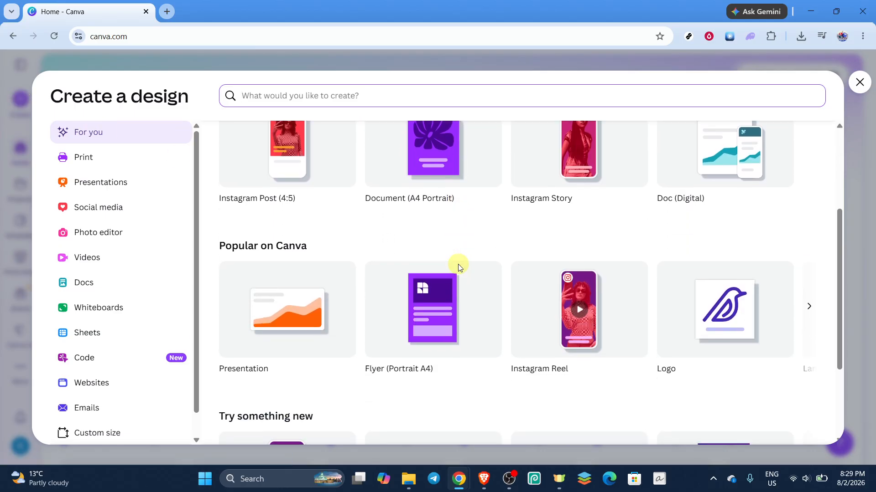
pyautogui.scroll(2, 458, 264)
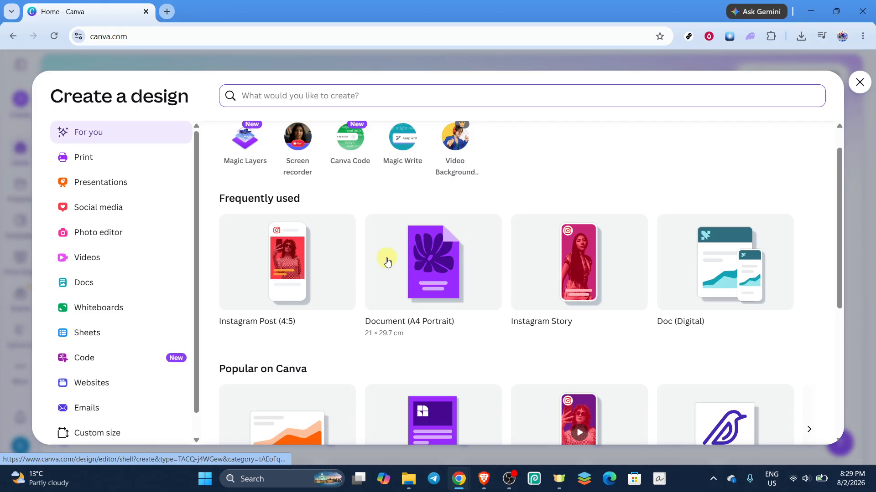
pyautogui.click(431, 283)
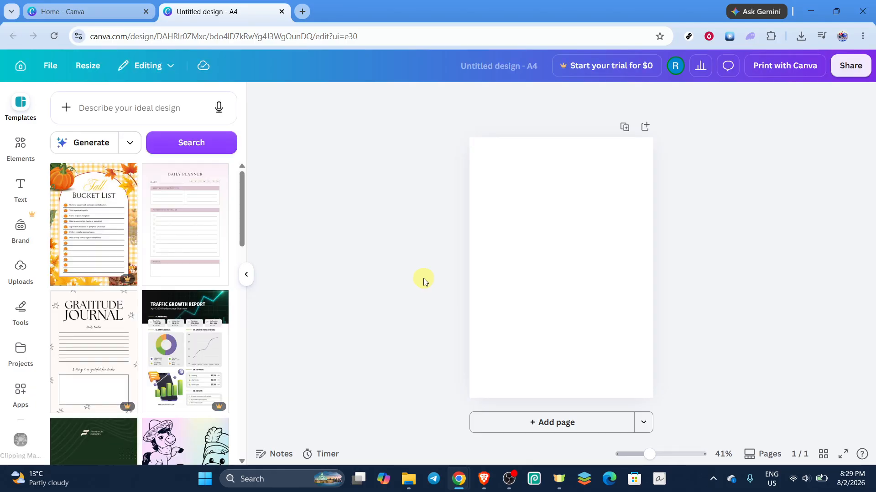
# - Upload the JPG image eaa1f3921b5aa1bac076c4b81aad5714 from the Downloads folder
pyautogui.click(19, 273)
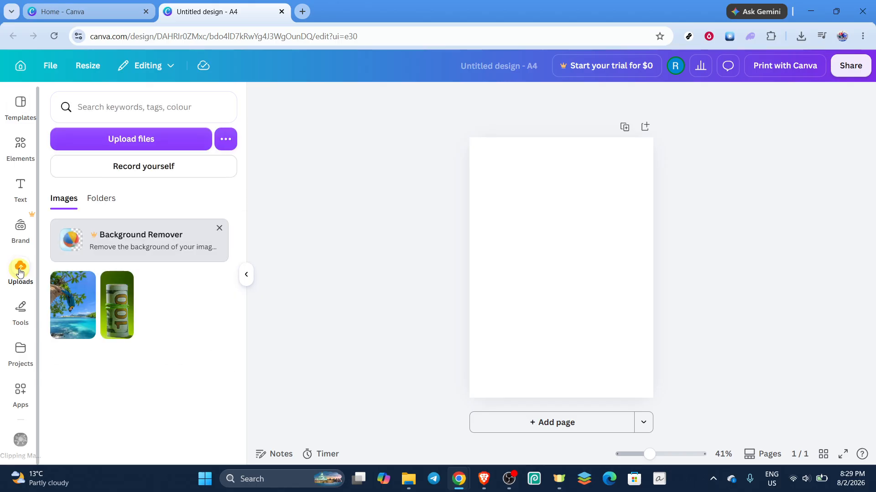
pyautogui.click(137, 141)
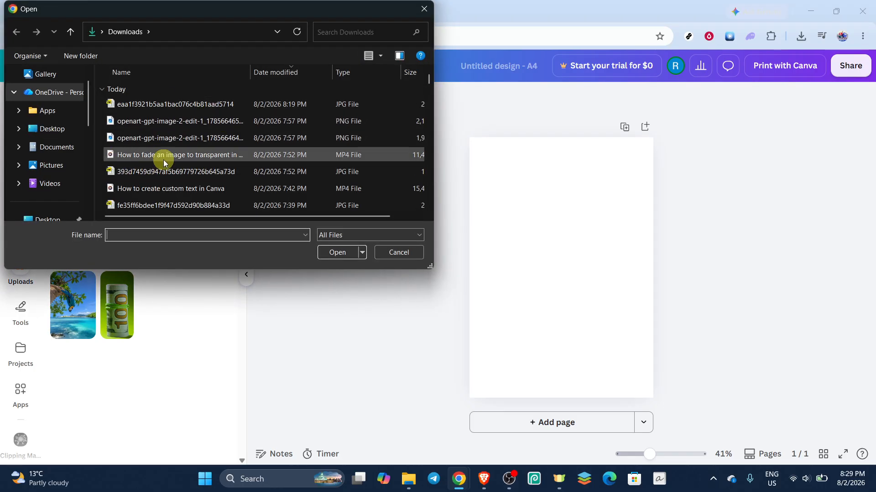
pyautogui.click(201, 104)
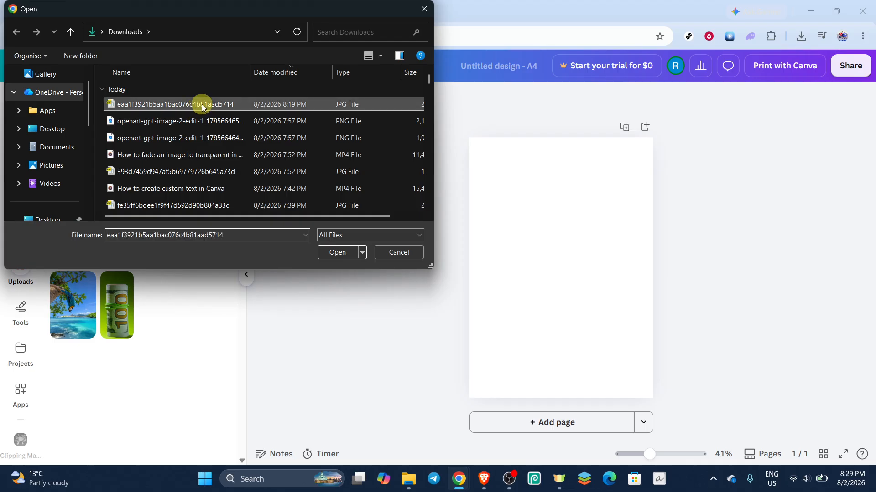
pyautogui.click(335, 254)
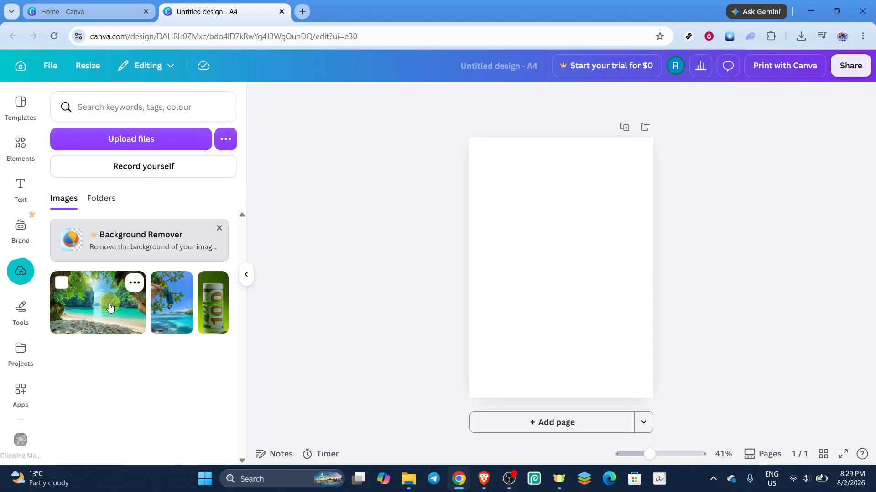
# - Add the uploaded beach photo to the page and extend it past the edges so it covers the whole page
pyautogui.click(110, 307)
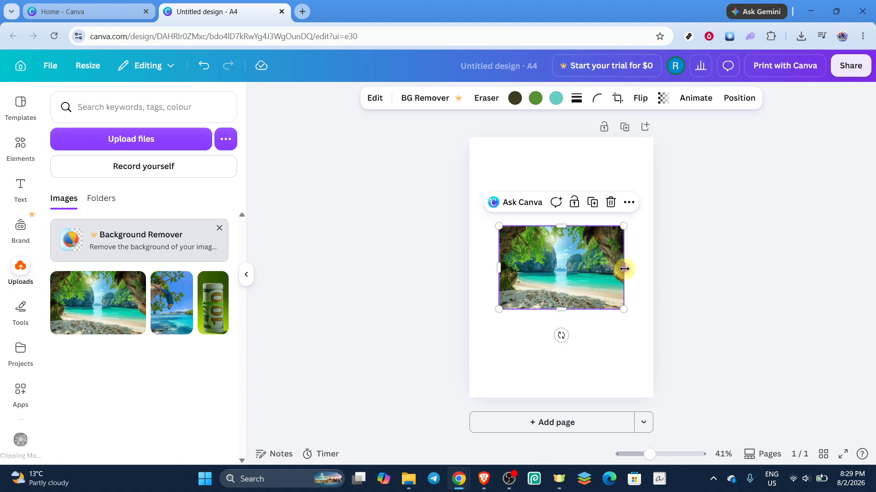
pyautogui.moveTo(623, 269); pyautogui.dragTo(681, 278)
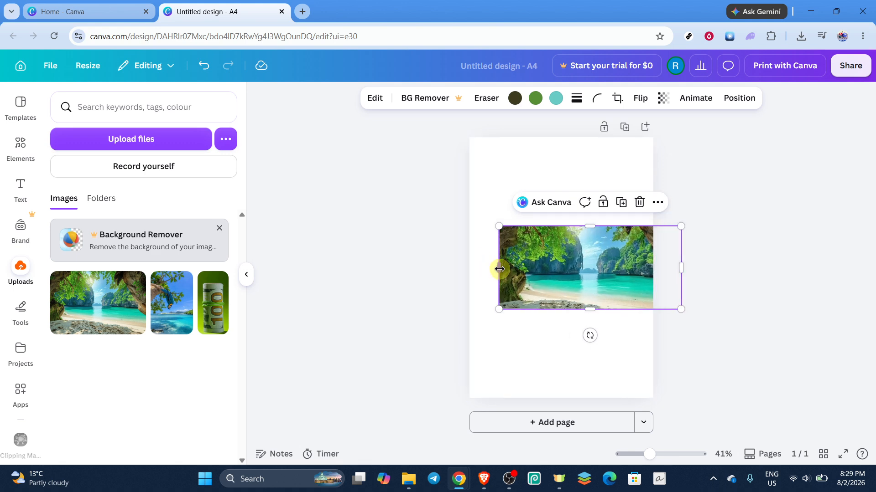
pyautogui.moveTo(499, 269); pyautogui.dragTo(470, 268)
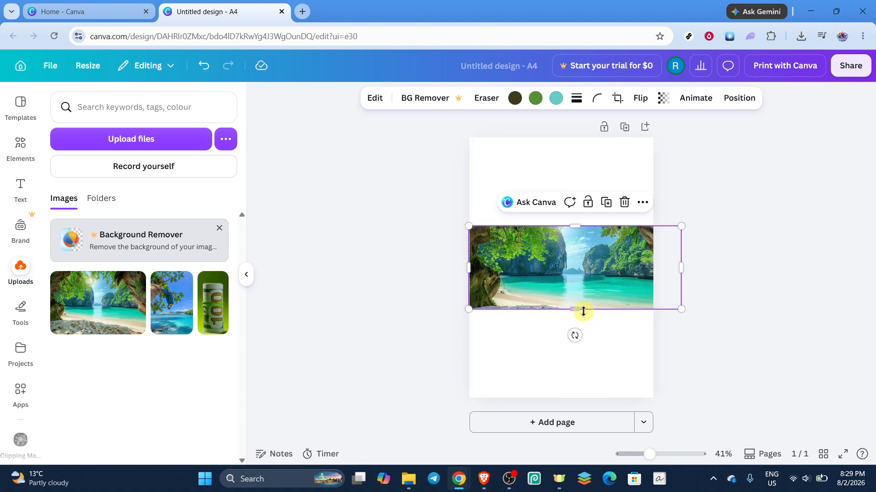
pyautogui.moveTo(582, 310); pyautogui.dragTo(588, 411)
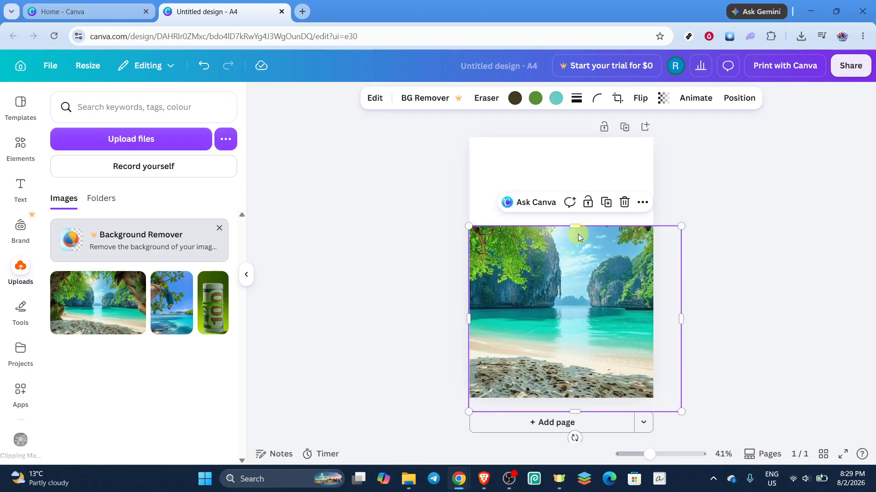
pyautogui.moveTo(577, 229); pyautogui.dragTo(571, 131)
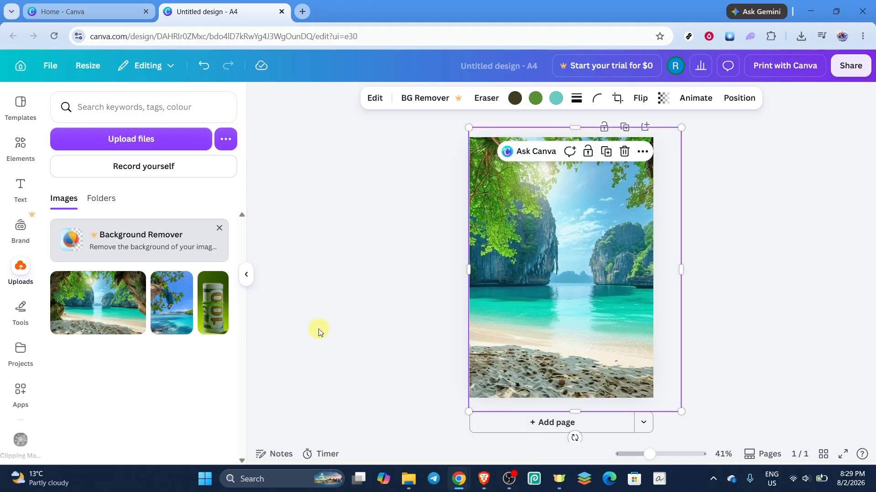
pyautogui.click(341, 355)
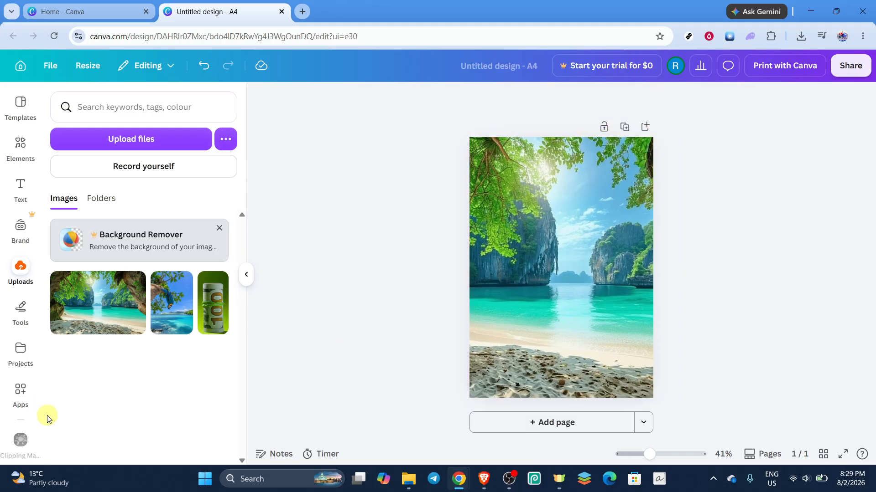
# - Search the Canva apps for "clipping mask" and open the Clipping Mask app
pyautogui.click(17, 400)
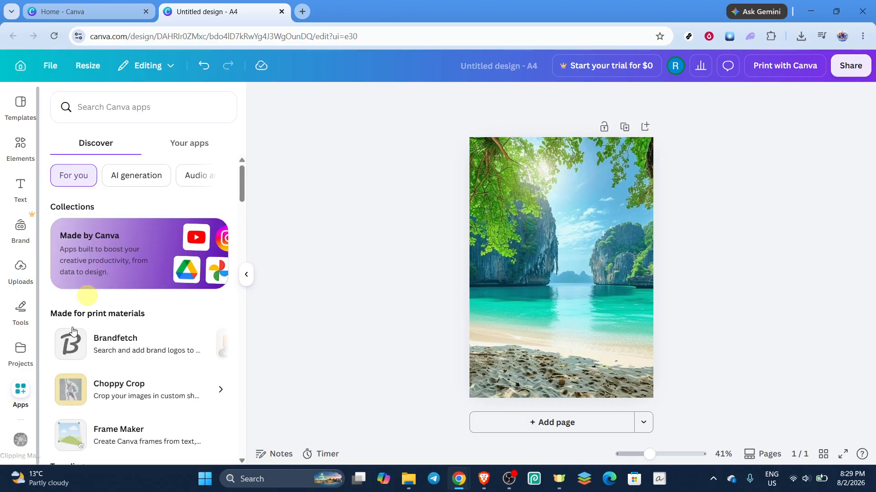
pyautogui.click(123, 112)
pyautogui.write('cl')
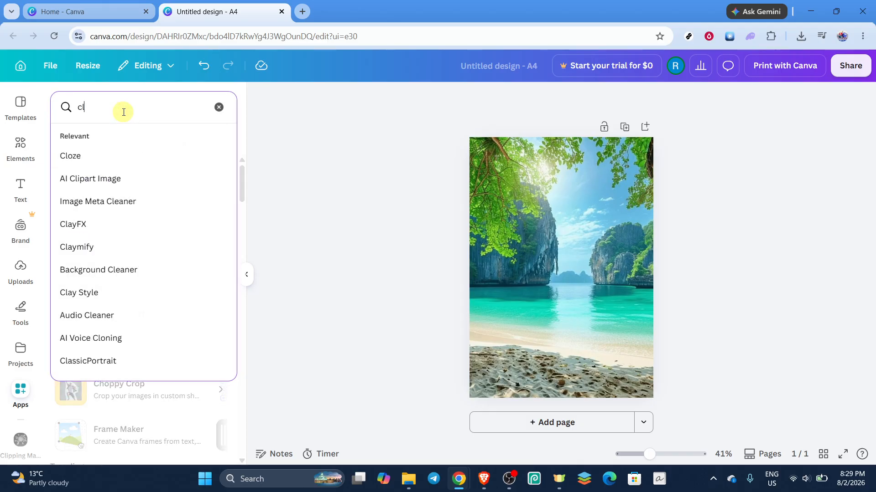
pyautogui.write('ippin')
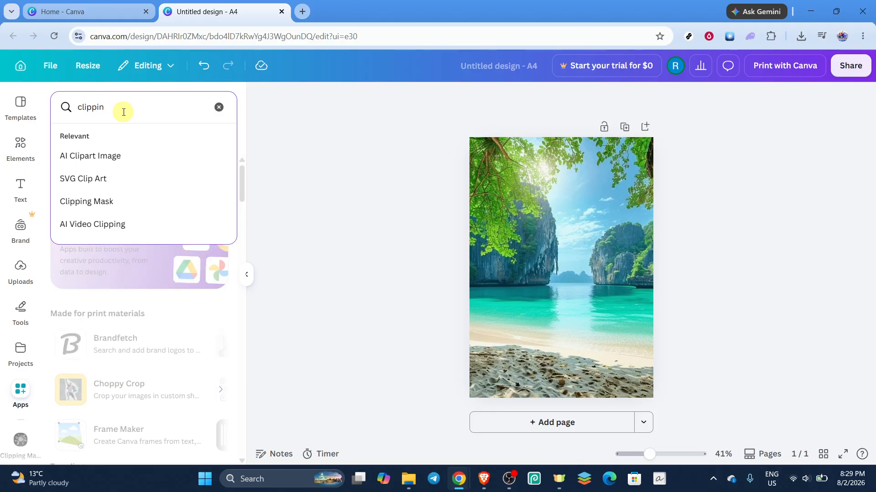
pyautogui.click(113, 199)
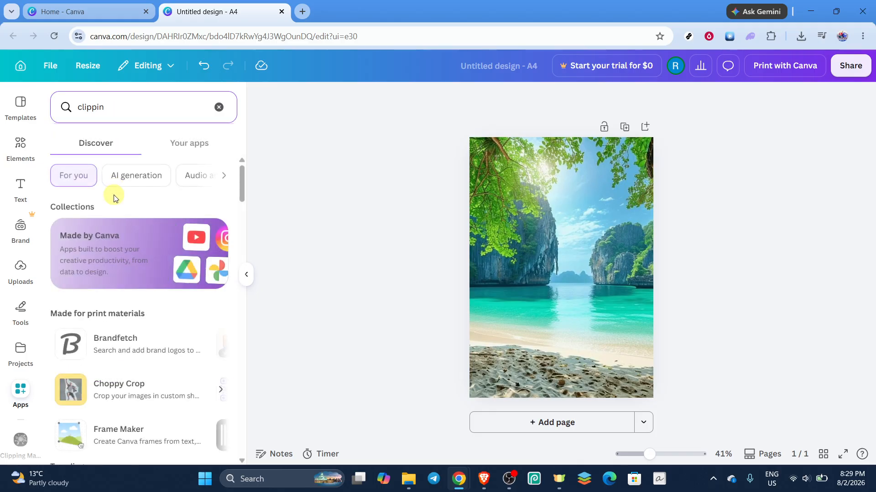
pyautogui.write('n')
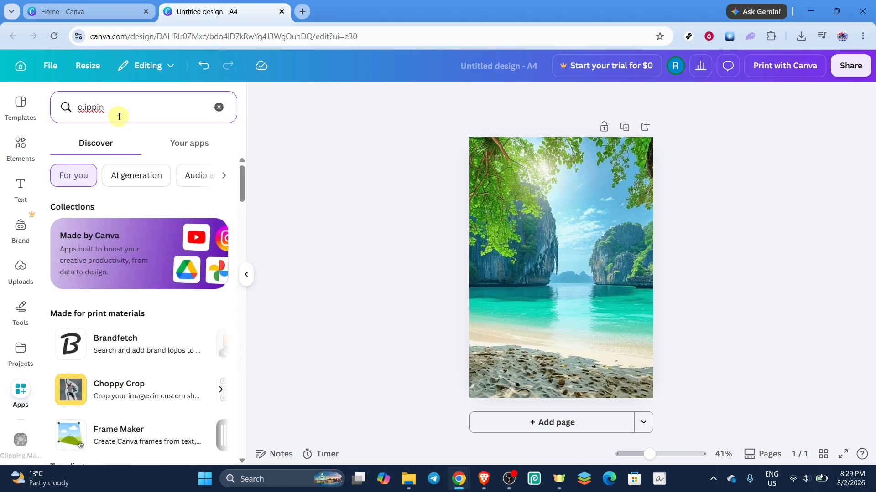
pyautogui.write('g mas')
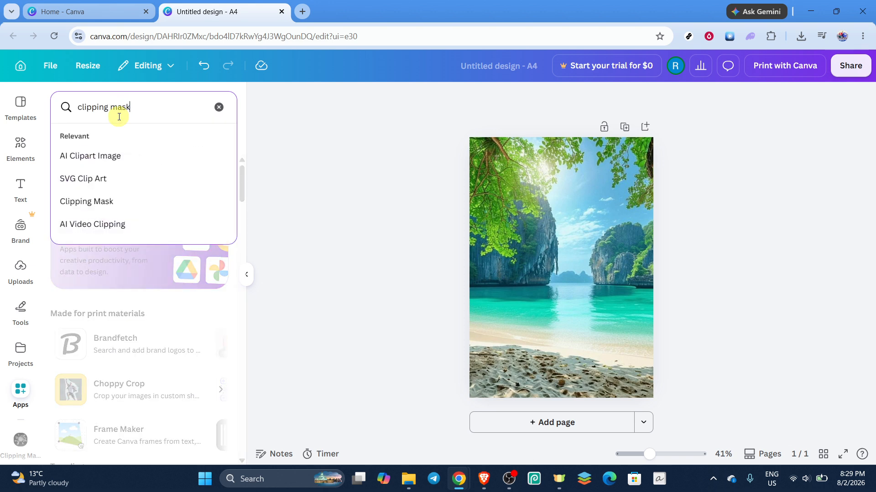
pyautogui.write('k')
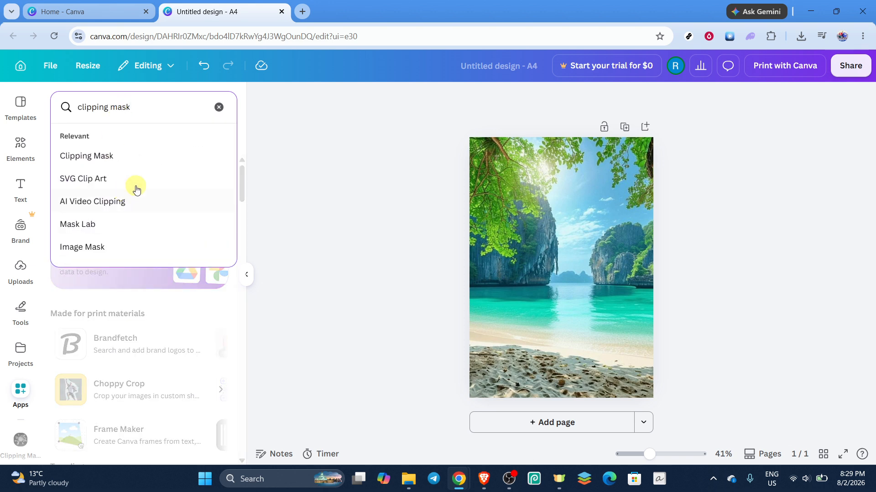
pyautogui.click(121, 155)
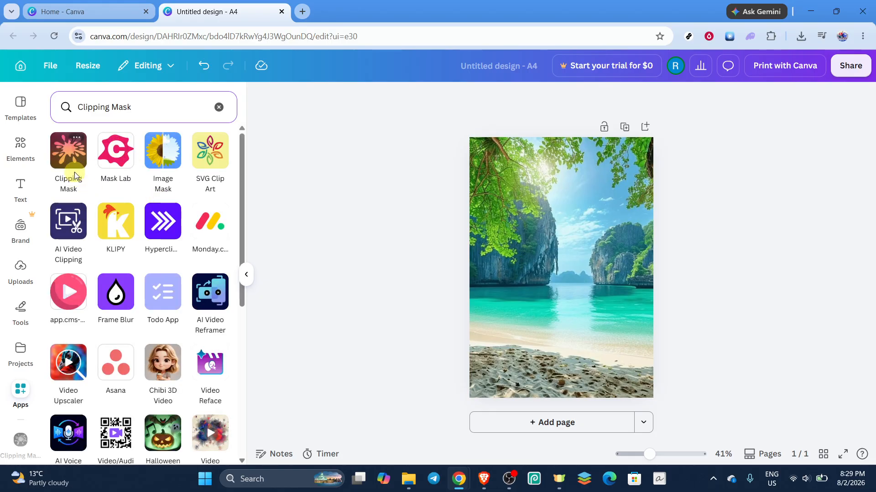
pyautogui.click(75, 170)
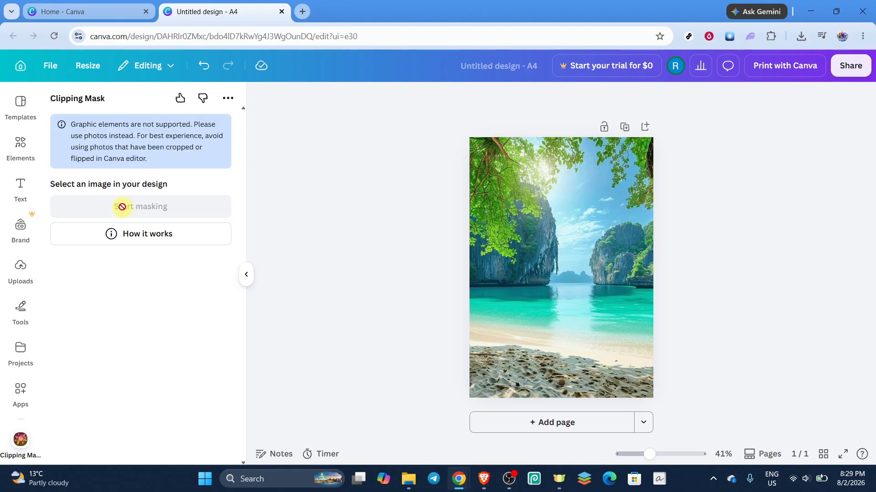
# - Mask the beach photo with the text "sample" and add the masked text to the design
pyautogui.click(525, 239)
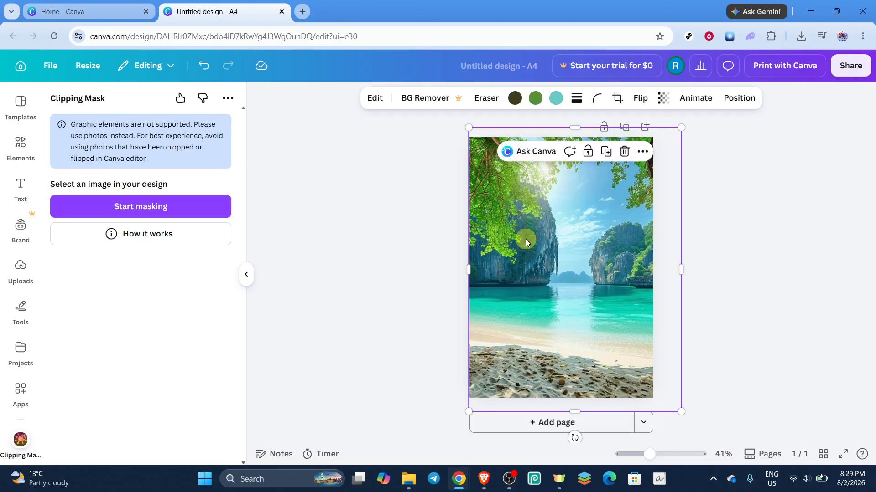
pyautogui.click(123, 210)
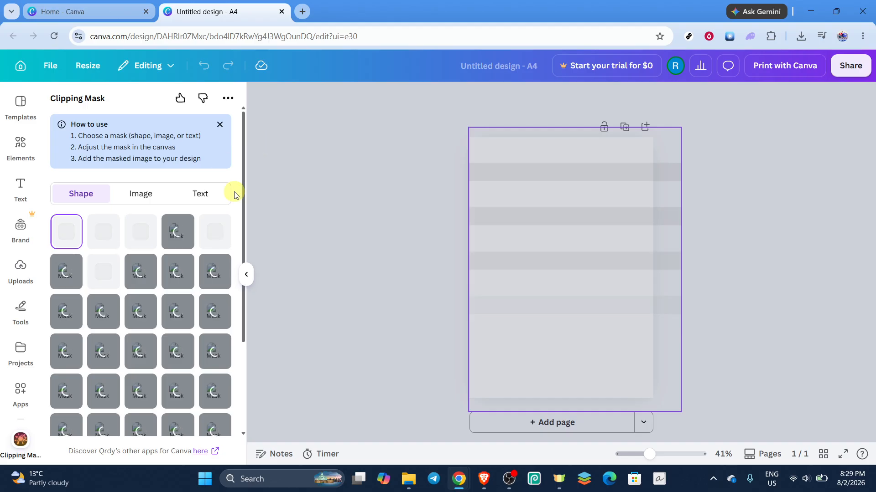
pyautogui.click(217, 196)
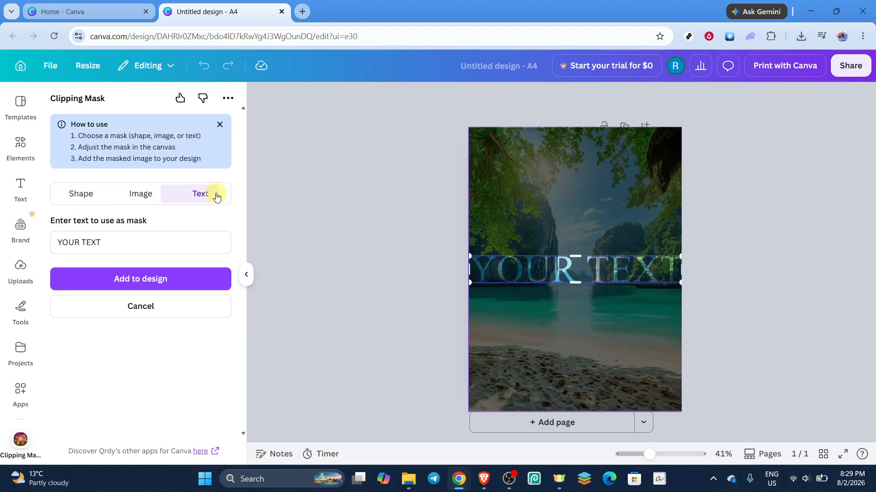
pyautogui.click(143, 241)
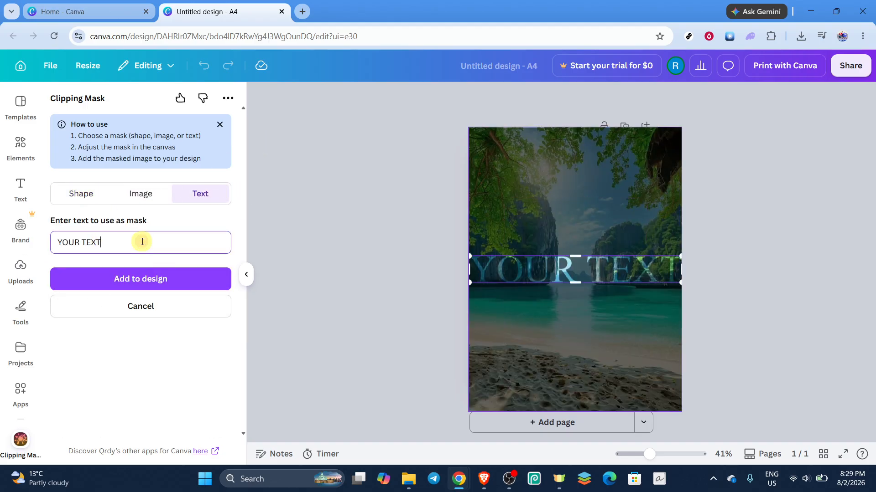
pyautogui.press('BackSpace')
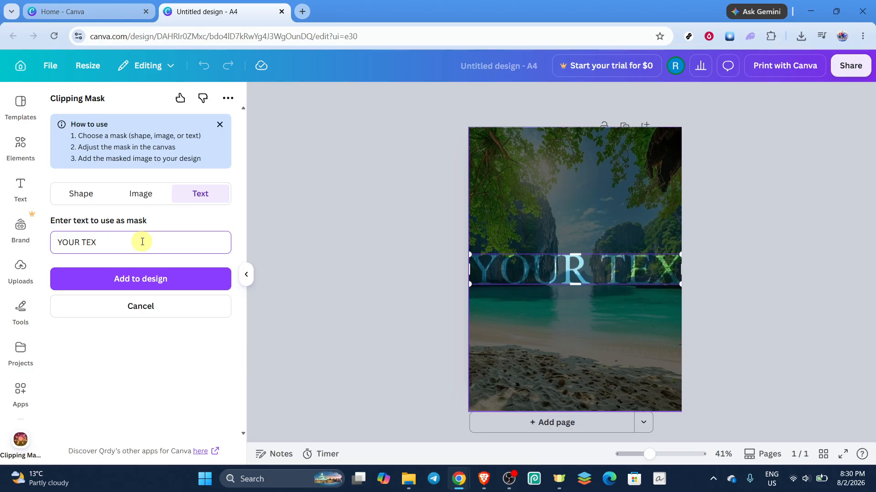
pyautogui.press('BackSpace')
pyautogui.write('sam')
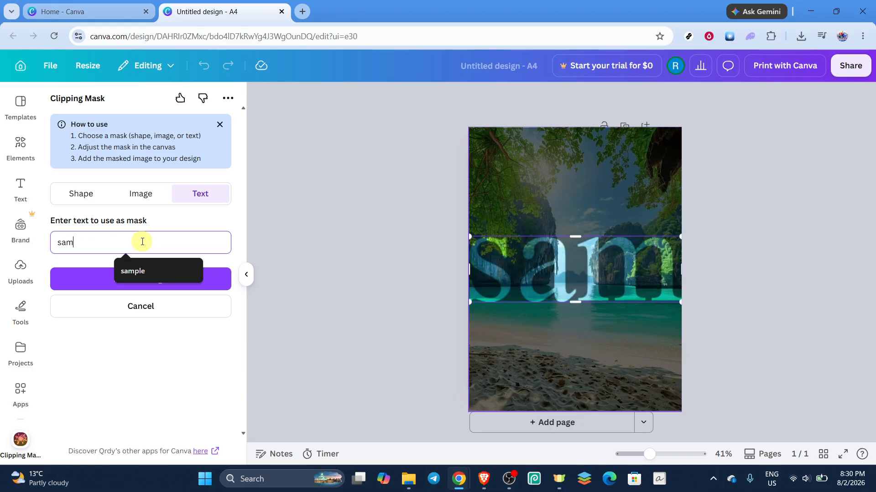
pyautogui.write('ple')
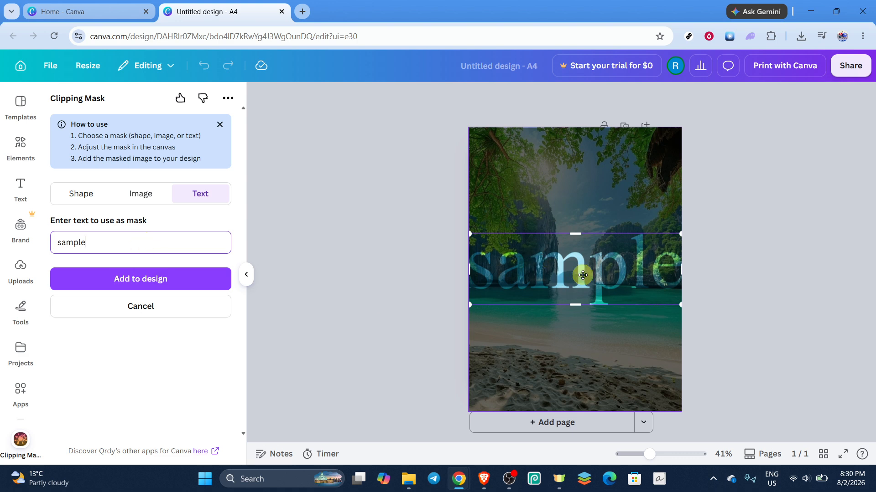
pyautogui.click(146, 285)
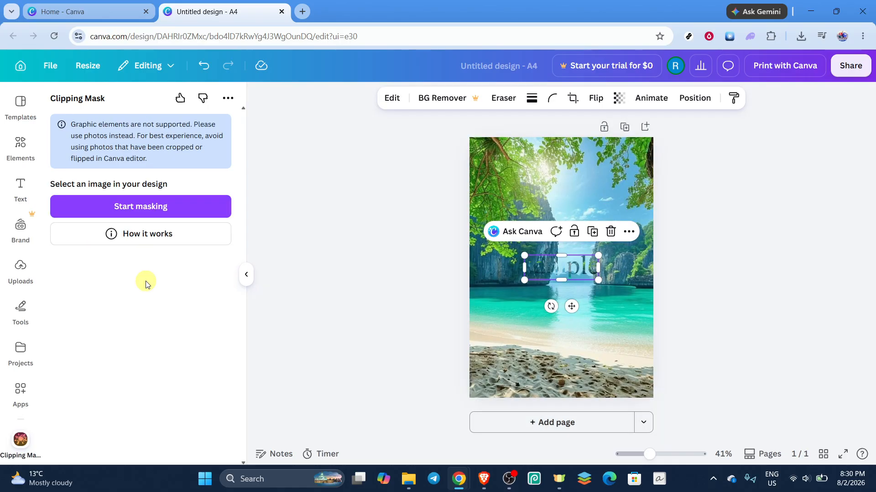
# - Enlarge the masked "sample" text and place it over the sand in the lower part of the page
pyautogui.click(574, 273)
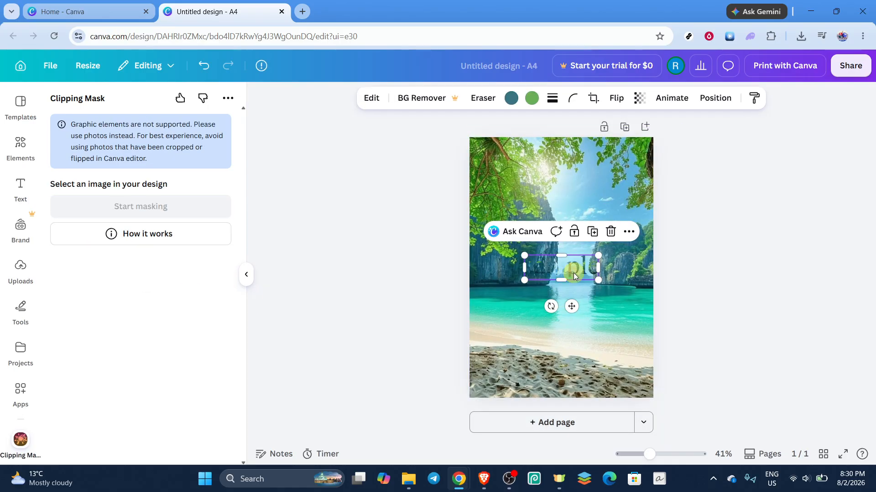
pyautogui.moveTo(573, 272); pyautogui.dragTo(625, 329)
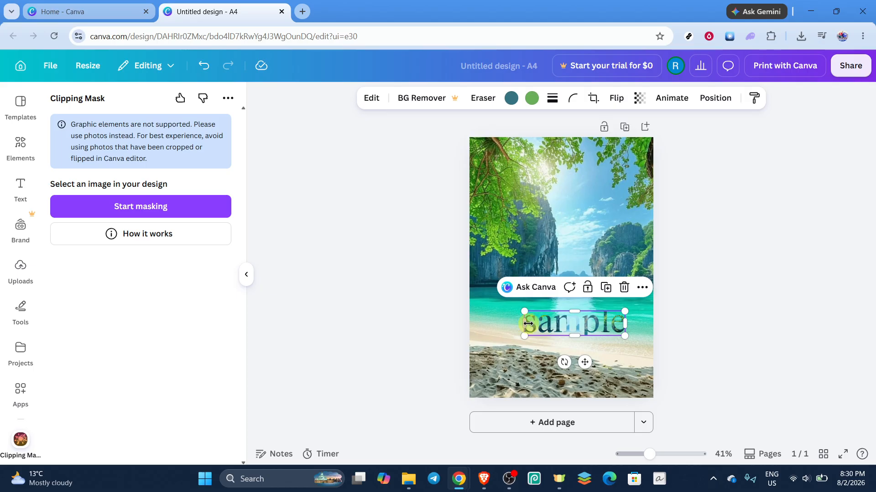
pyautogui.moveTo(528, 324); pyautogui.dragTo(551, 338)
pyautogui.click(741, 313)
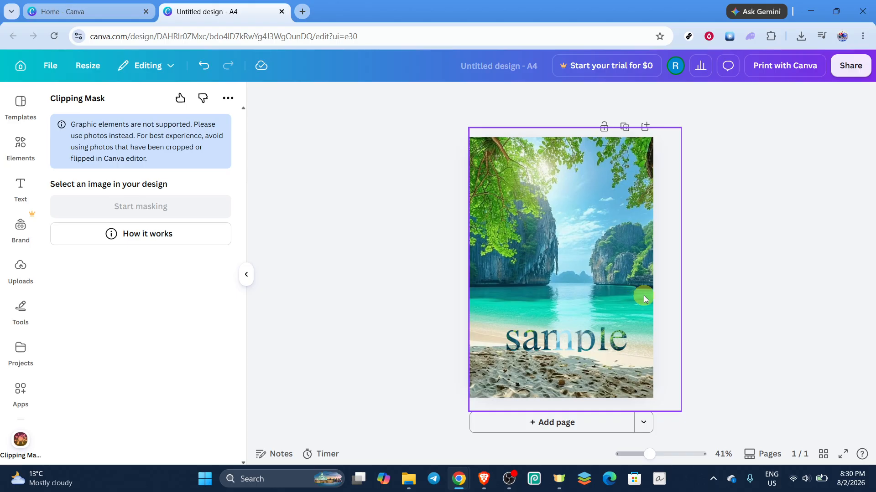
pyautogui.press('F11')
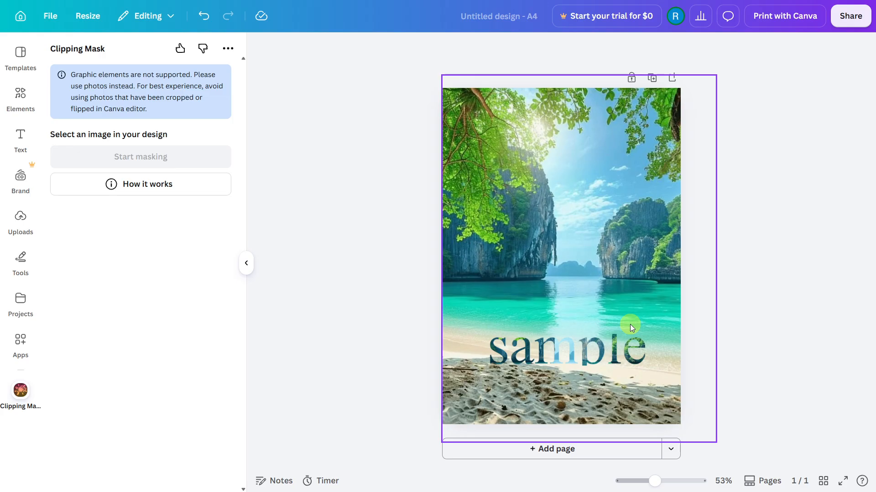
pyautogui.press('Escape')
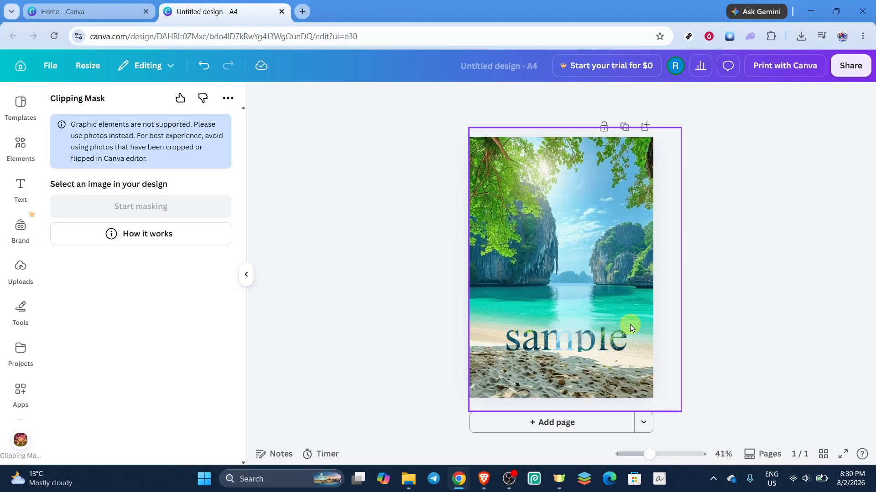